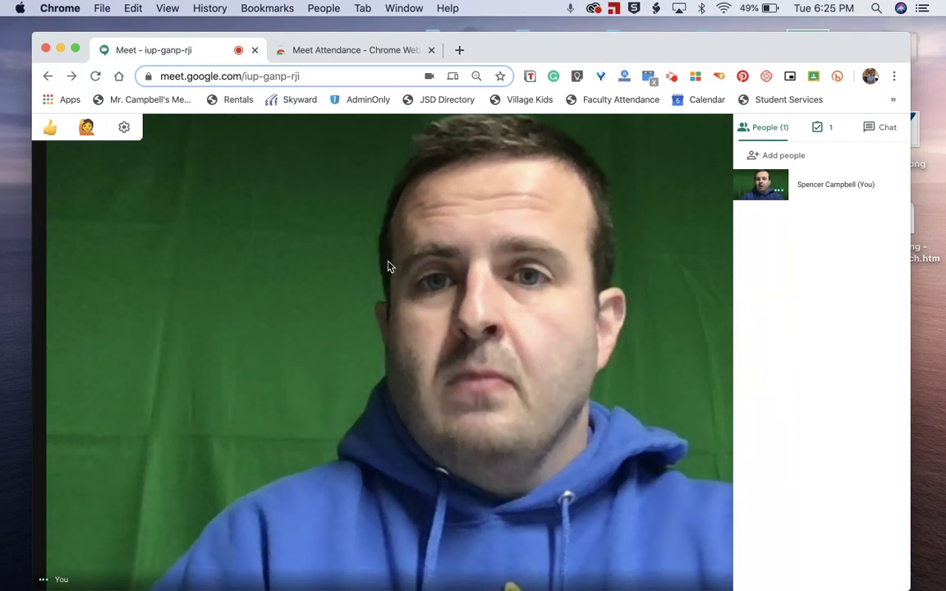
# Add the Meet Attendance extension to Chrome from its Chrome Web Store page and dismiss the installation notice.
pyautogui.click(357, 54)
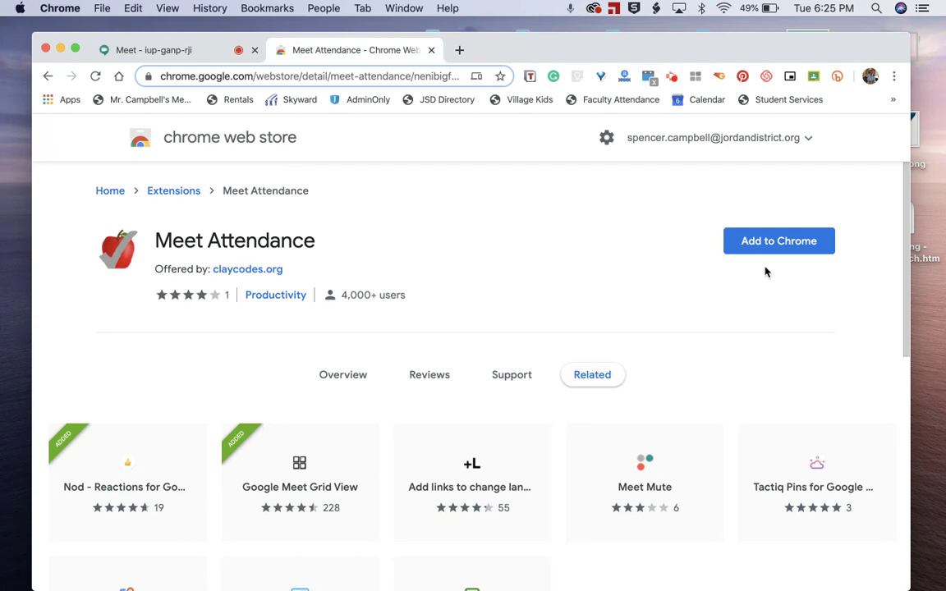
pyautogui.click(775, 243)
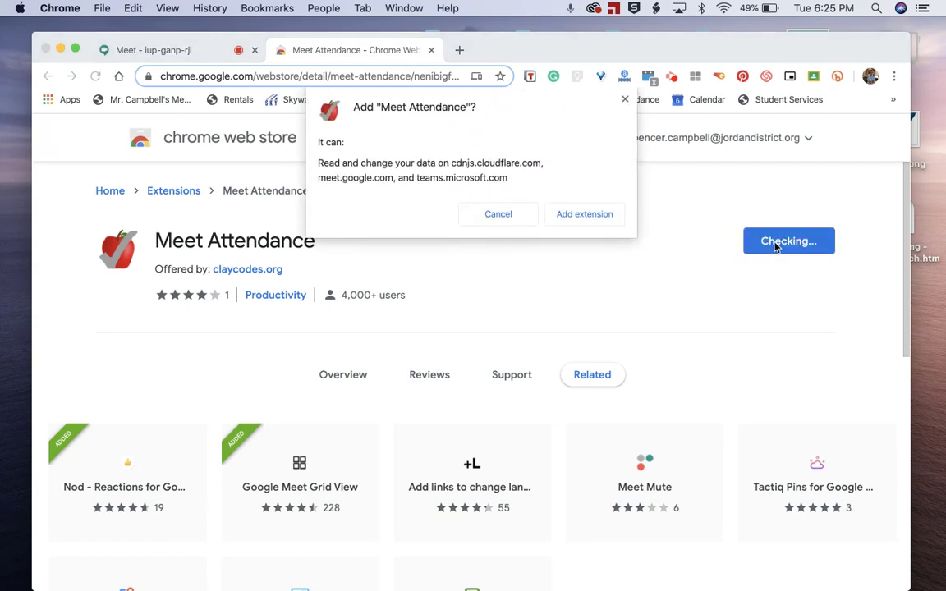
pyautogui.click(584, 215)
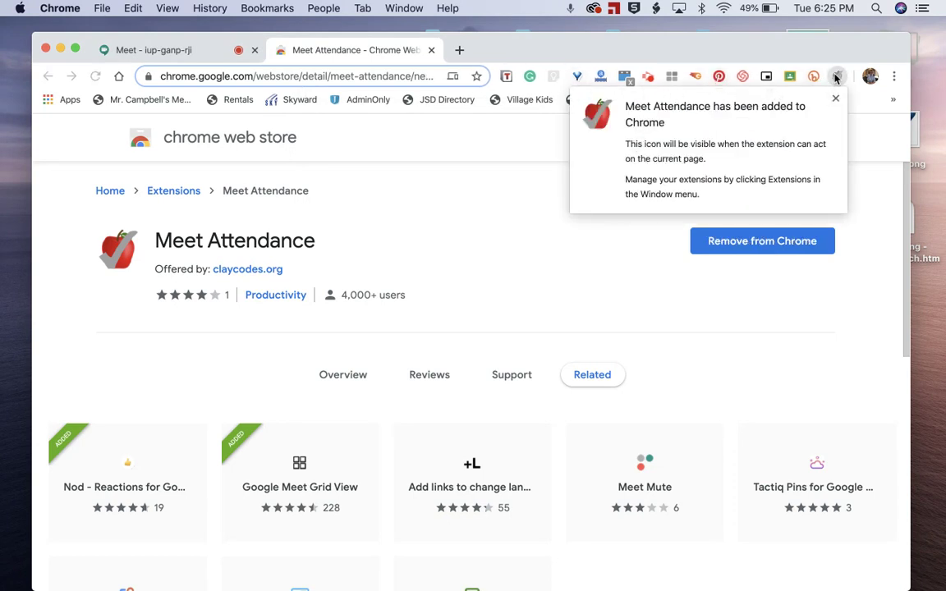
pyautogui.click(835, 100)
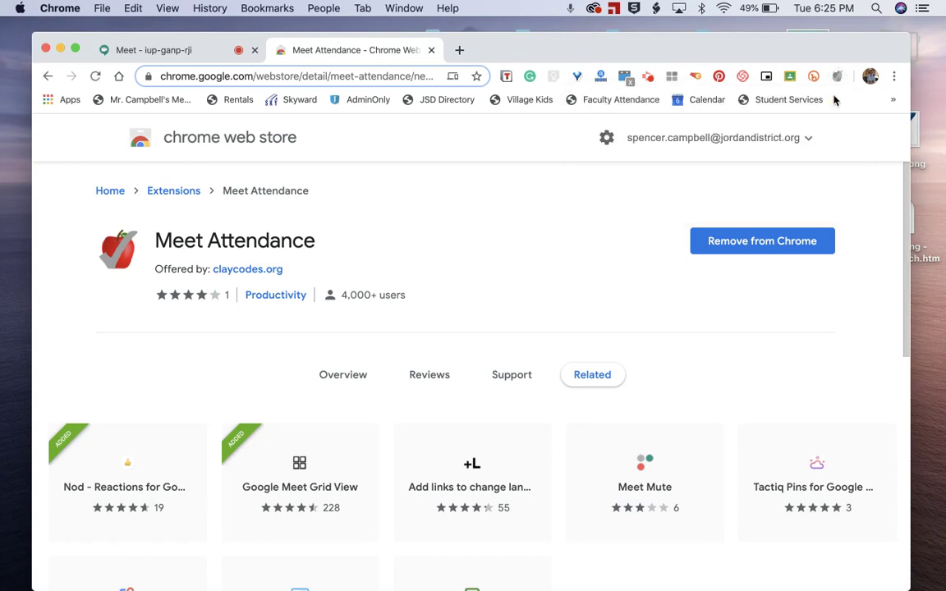
# Reload the Google Meet page, rejoin the meeting and close the Add others dialog.
pyautogui.click(178, 49)
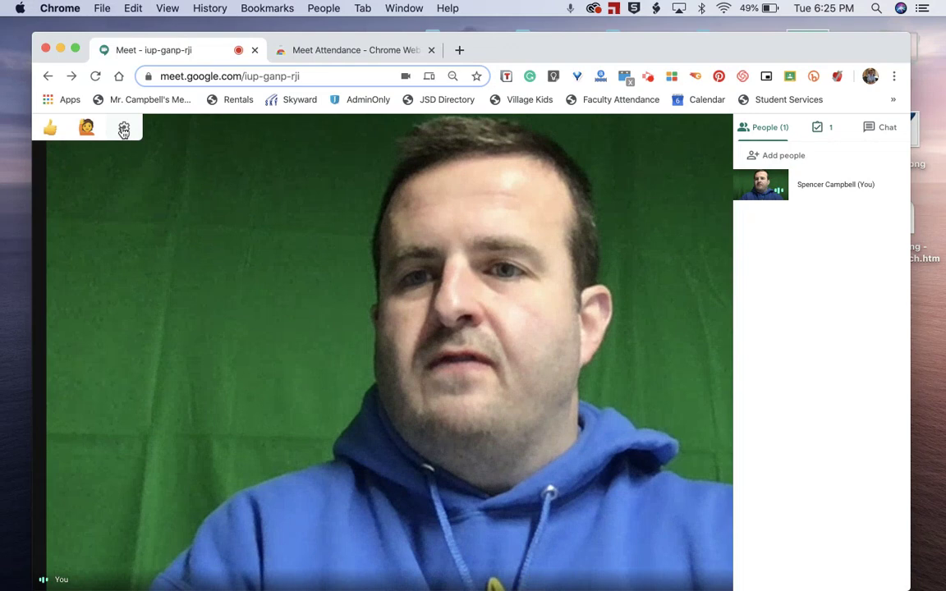
pyautogui.click(95, 78)
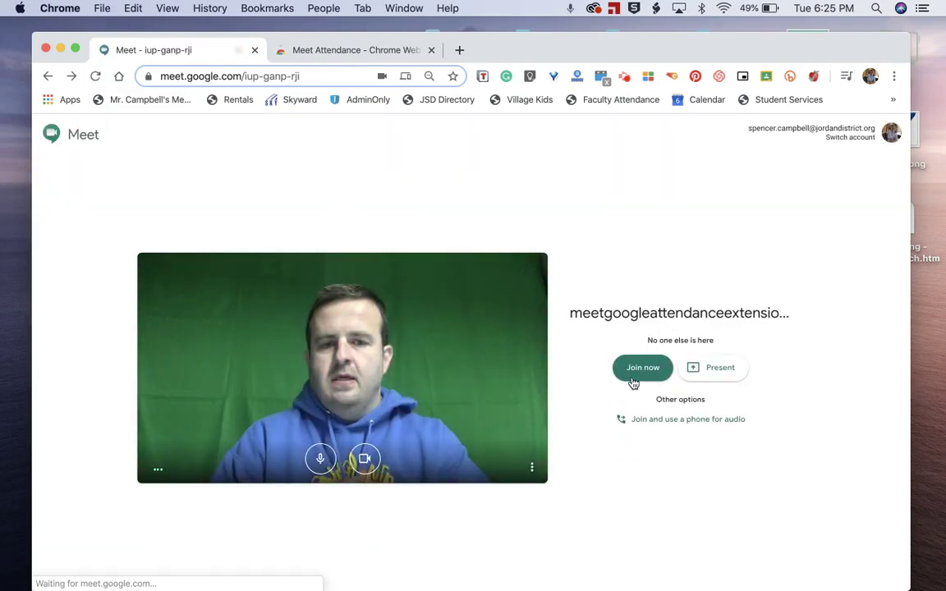
pyautogui.click(632, 382)
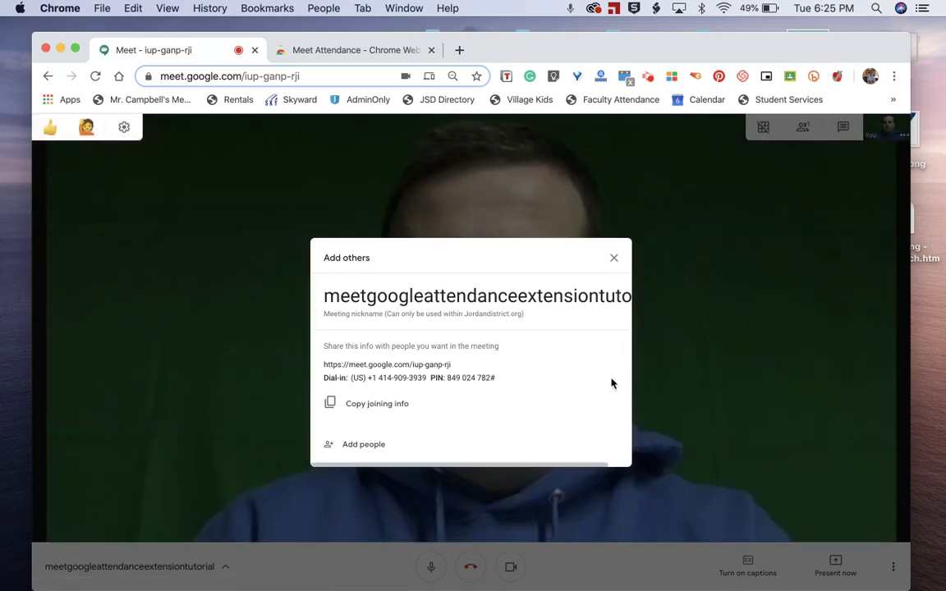
pyautogui.click(616, 260)
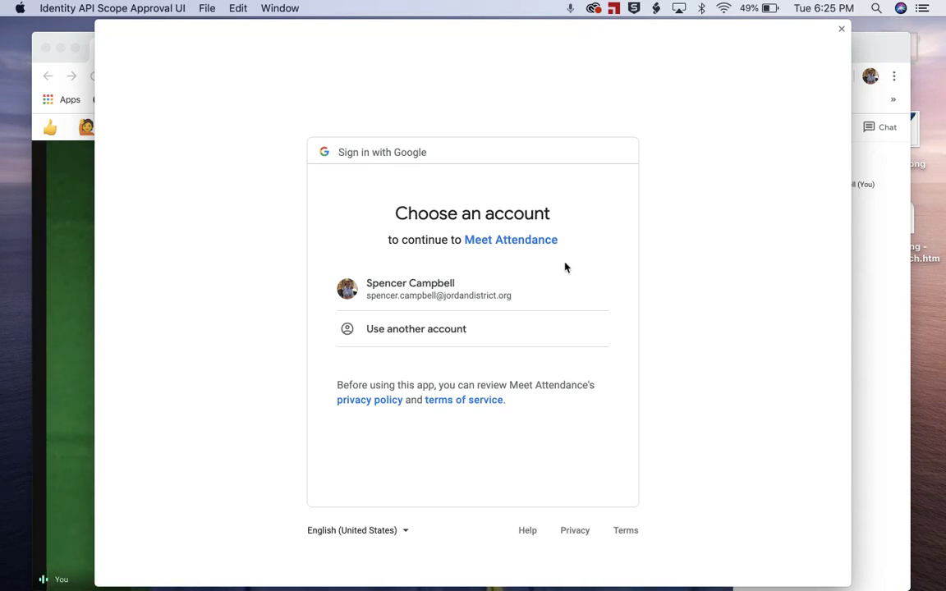
# Allow Meet Attendance to access the Google account, then open the attendance spreadsheet from the meeting and look through its Sheet1 and Attendance sheets.
pyautogui.click(513, 297)
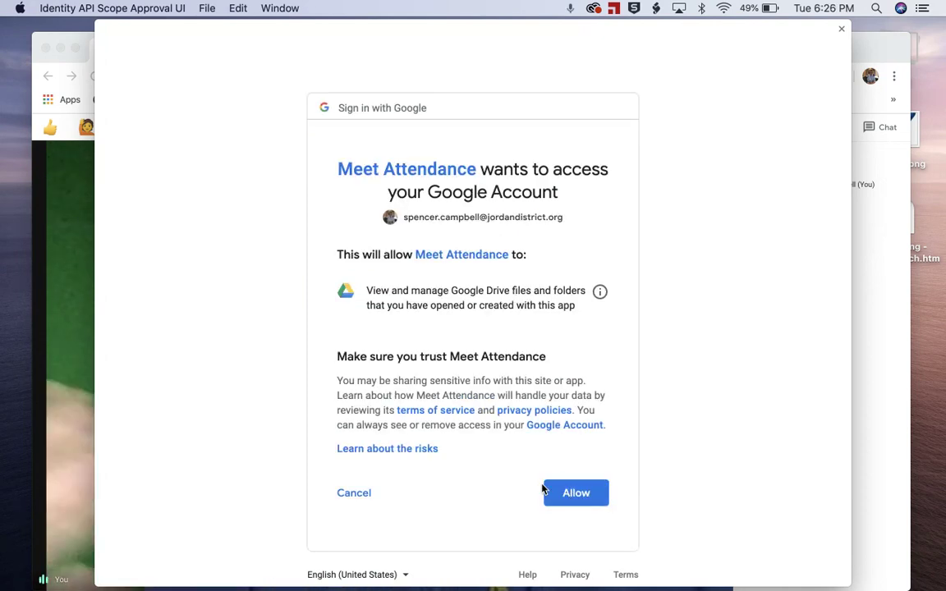
pyautogui.click(574, 494)
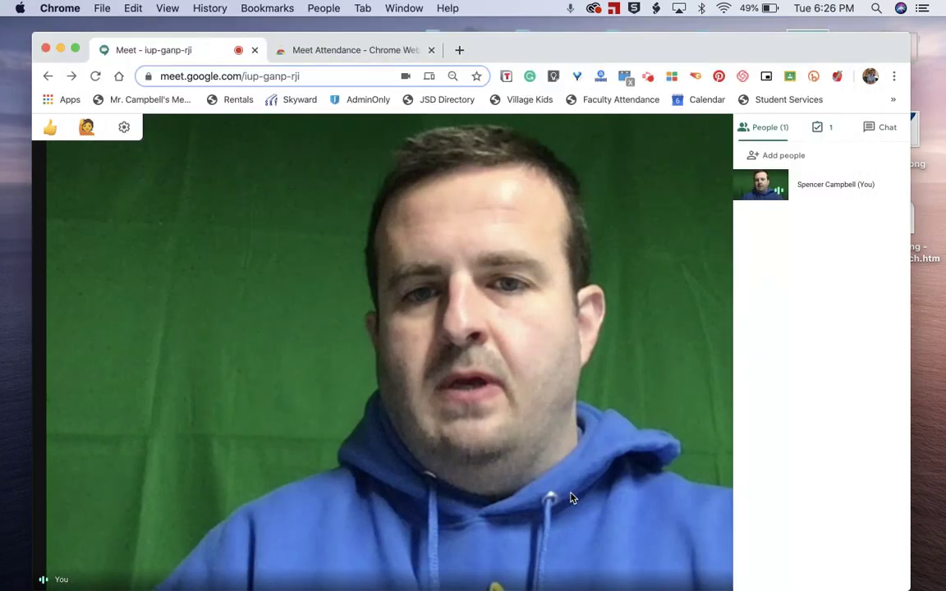
pyautogui.click(821, 129)
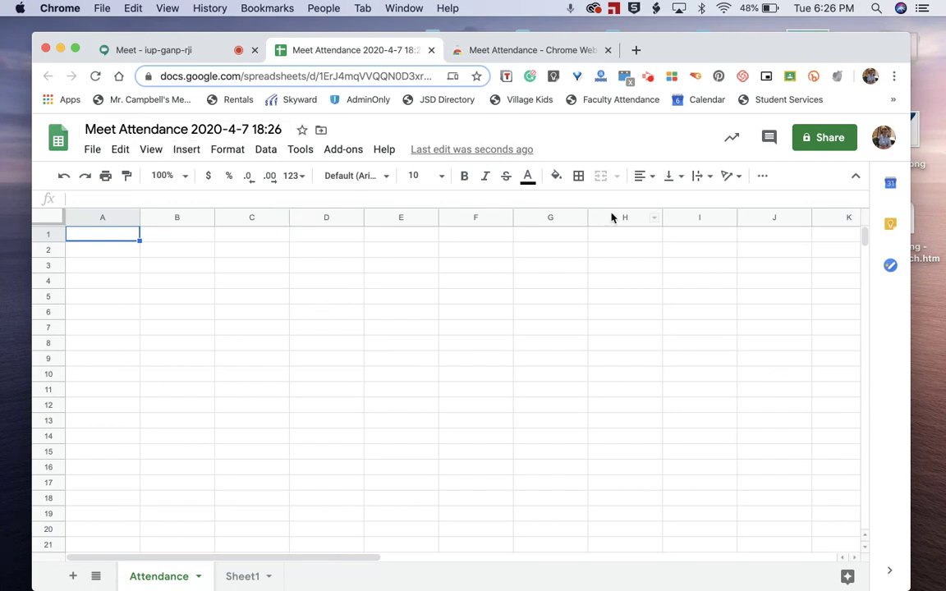
pyautogui.click(248, 575)
pyautogui.click(177, 580)
# Open the meeting's web address in a new browser window to load a second participant session.
pyautogui.click(186, 55)
pyautogui.click(317, 75)
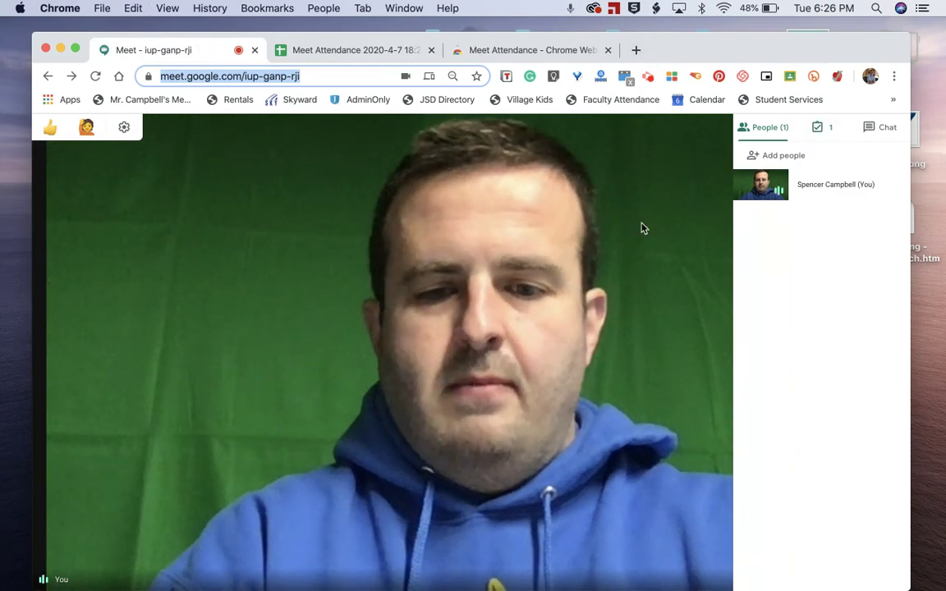
pyautogui.press('super+n')
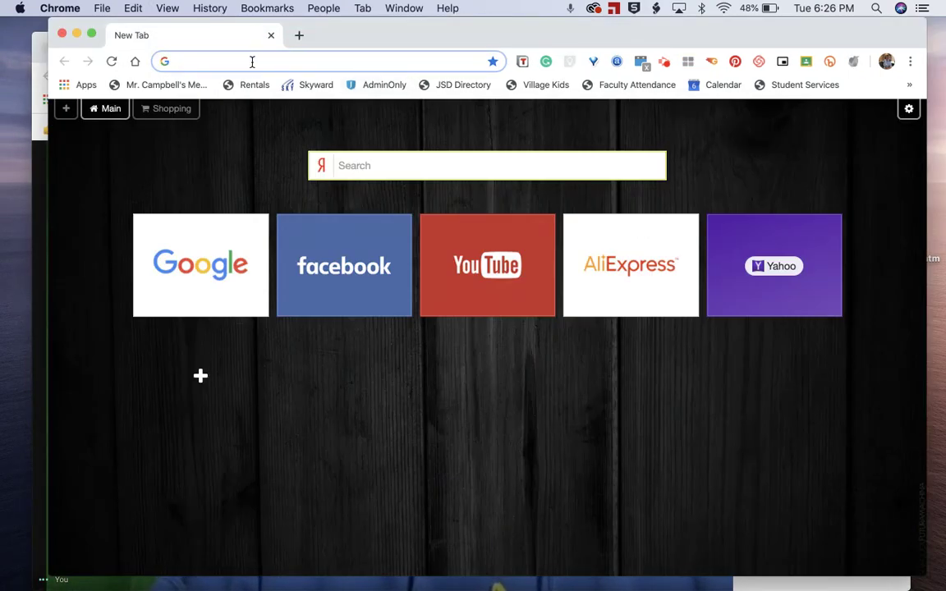
pyautogui.write('meet.google.com/lup-ganp-rji')
pyautogui.press('Return')
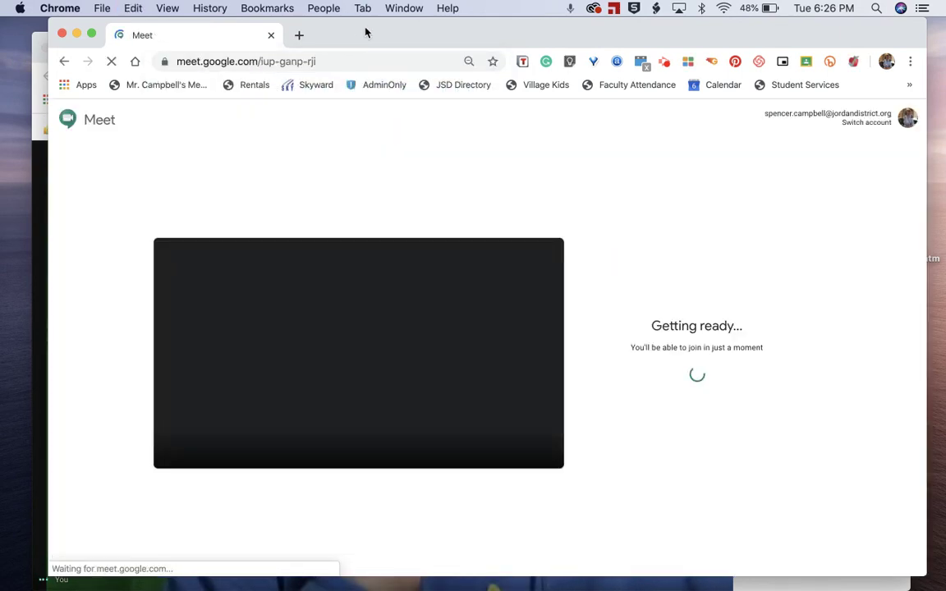
# Move the new window aside and join the meeting from it with the microphone off.
pyautogui.moveTo(366, 32); pyautogui.dragTo(485, 32)
pyautogui.click(458, 448)
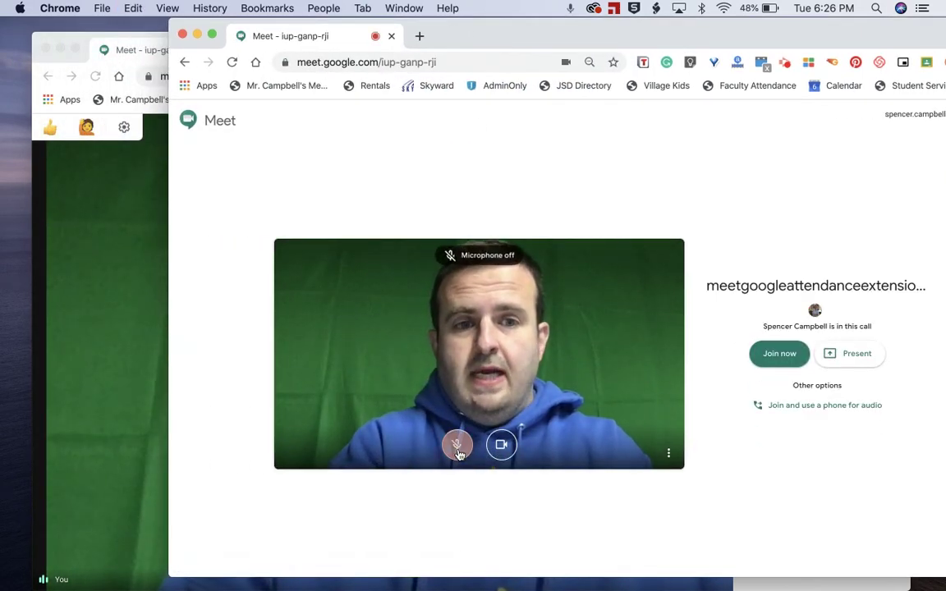
pyautogui.click(780, 357)
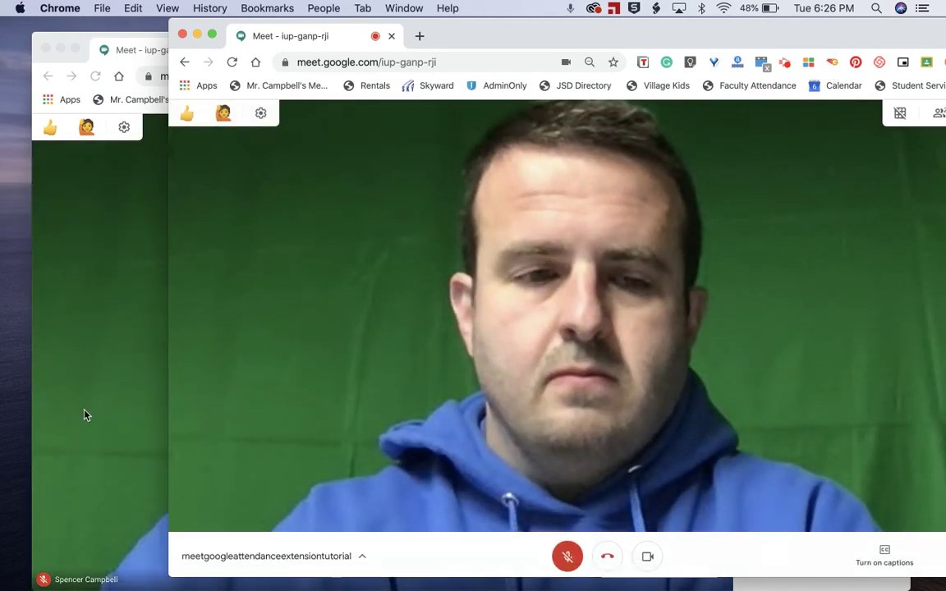
# Mute the microphone in the original meeting window.
pyautogui.click(85, 411)
pyautogui.click(386, 550)
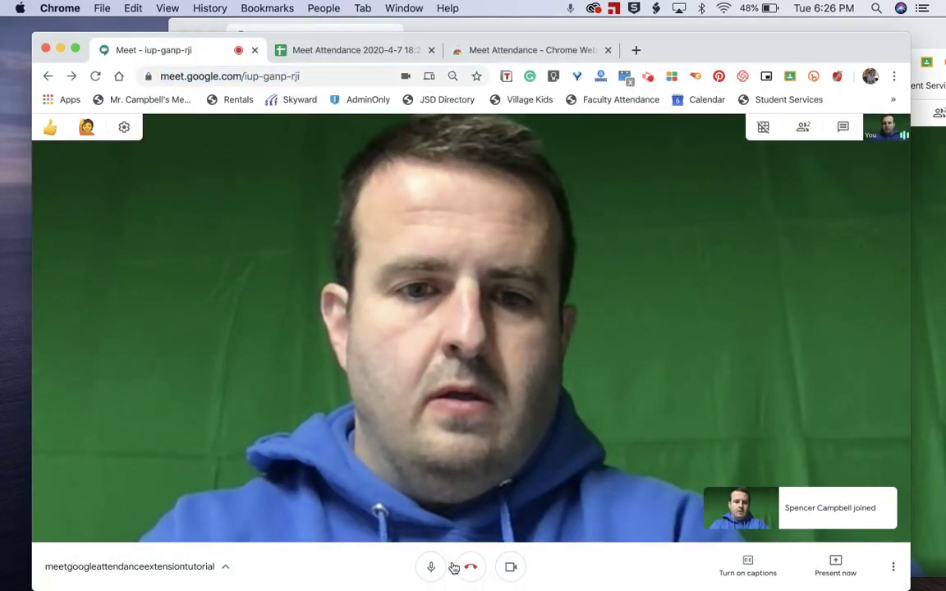
pyautogui.click(435, 568)
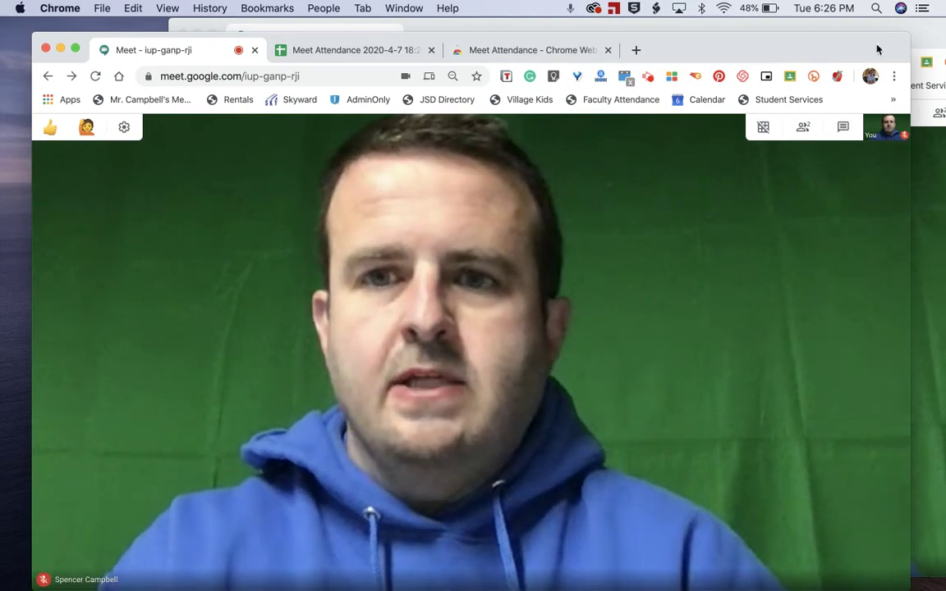
# Bring the second meeting window forward, move it fully into view and show its participant list.
pyautogui.click(931, 39)
pyautogui.moveTo(931, 39); pyautogui.dragTo(839, 38)
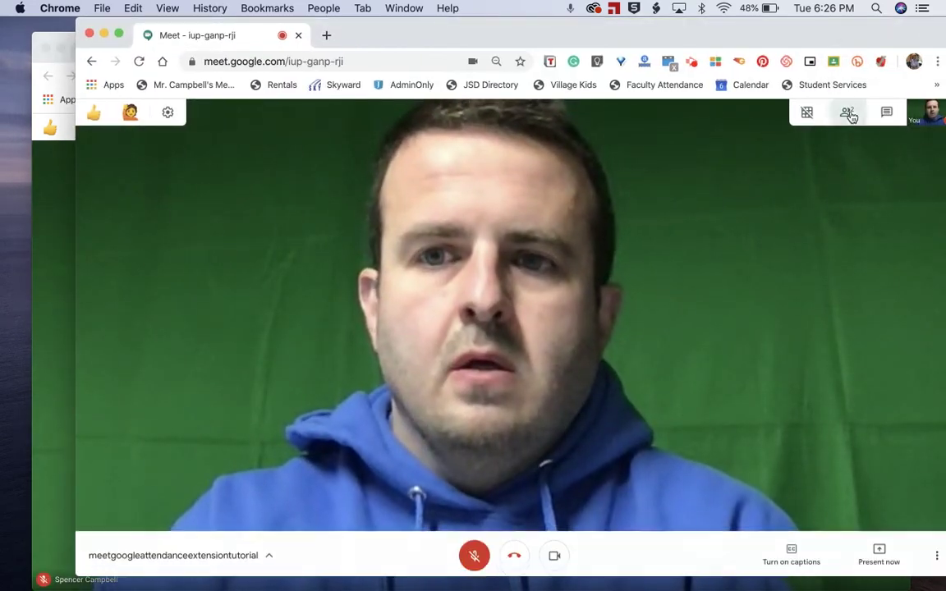
pyautogui.click(848, 114)
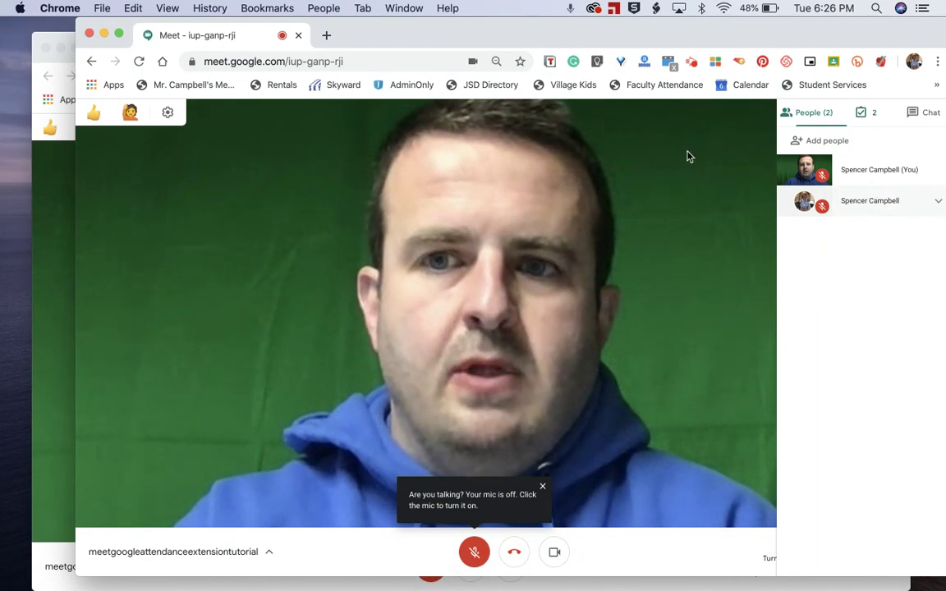
# Check the names in the Meet Attendance 2020-4-7 18:26 spreadsheet and move its window aside to compare them with the meeting's participant list.
pyautogui.click(40, 219)
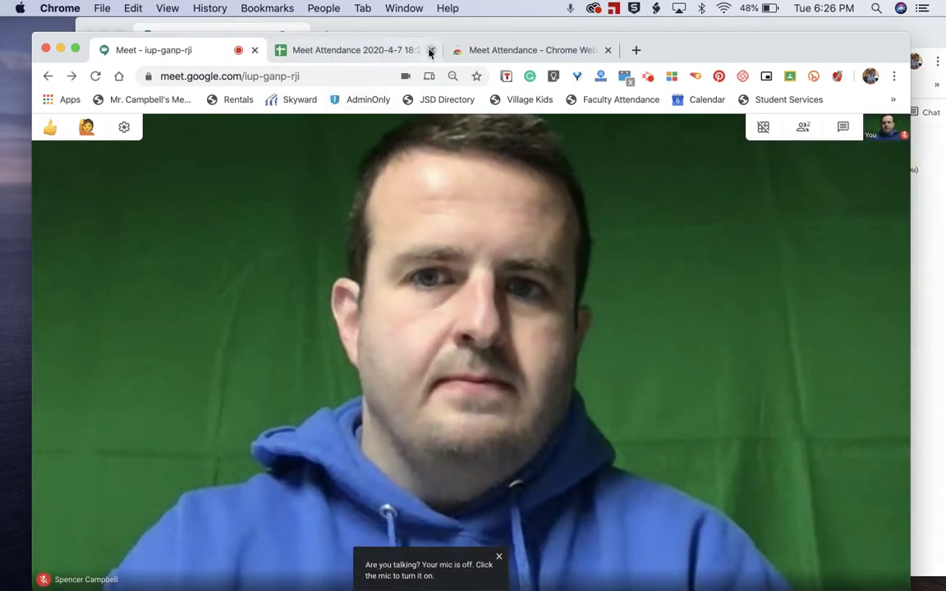
pyautogui.click(375, 50)
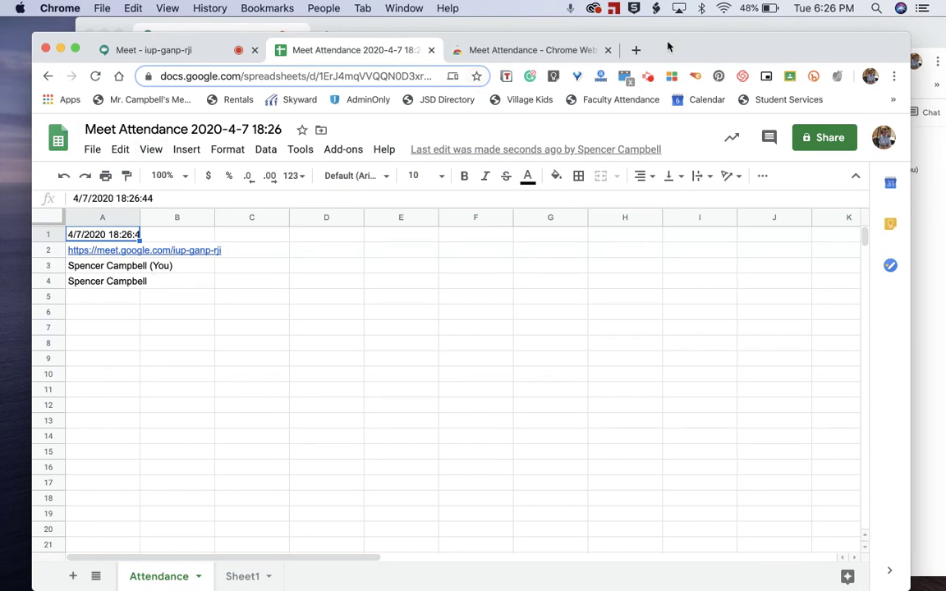
pyautogui.moveTo(669, 47); pyautogui.dragTo(763, 113)
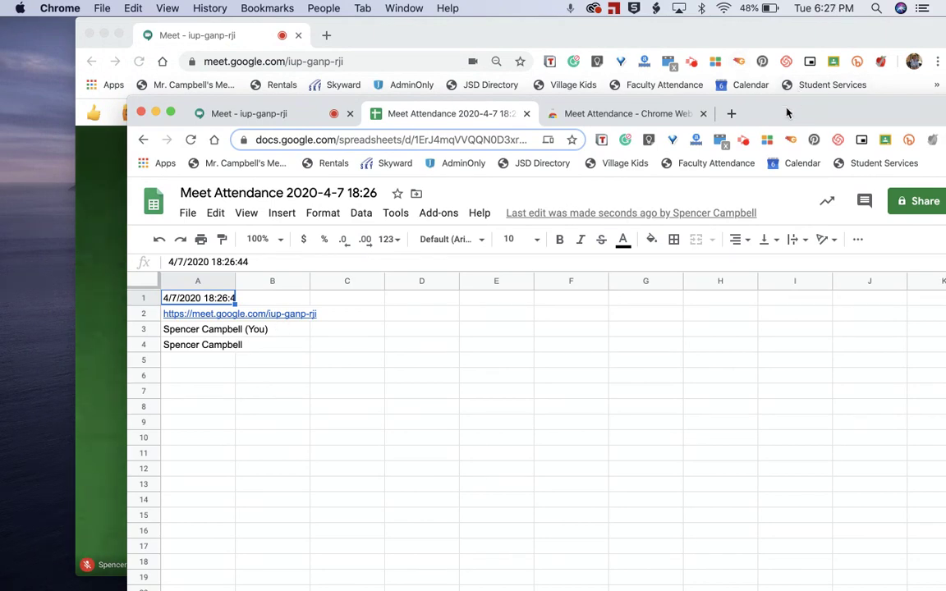
pyautogui.moveTo(790, 113); pyautogui.dragTo(679, 489)
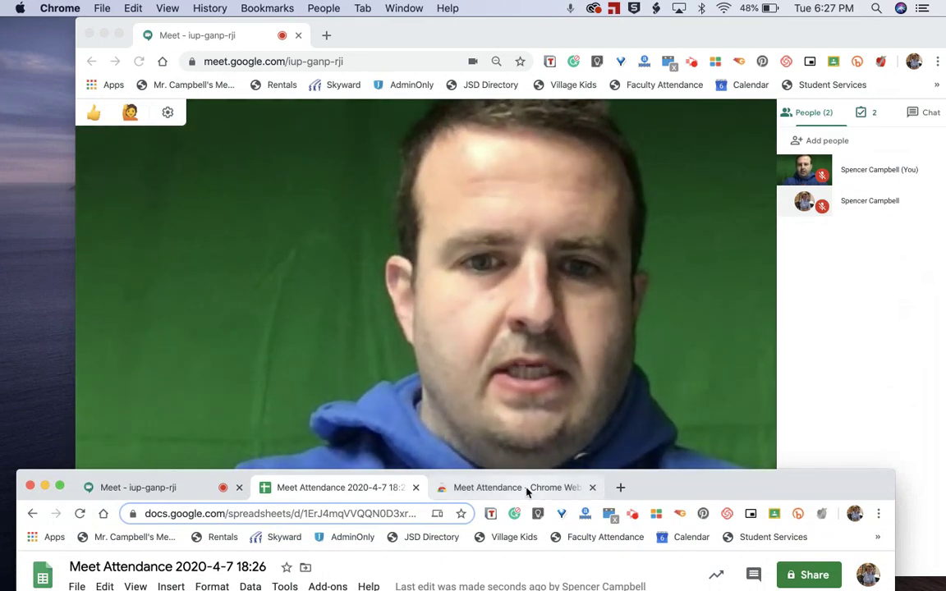
# Return to the Meet Attendance page in the Chrome Web Store and move the window back up into view.
pyautogui.click(525, 488)
pyautogui.moveTo(649, 491); pyautogui.dragTo(647, 100)
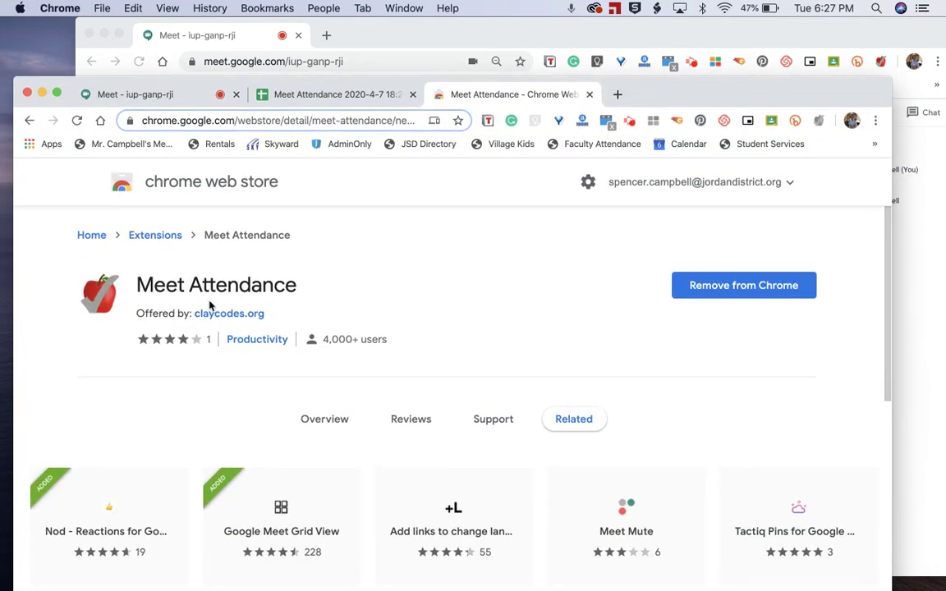